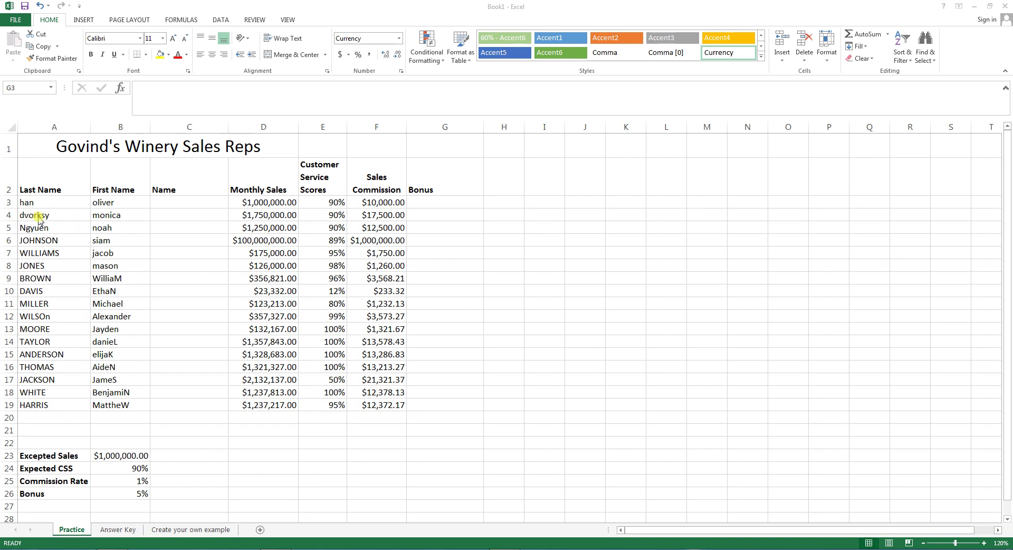
Step: Start a PROPER function in C3 and nest a CONCATENATE function inside it as its text argument
left_click(179, 201)
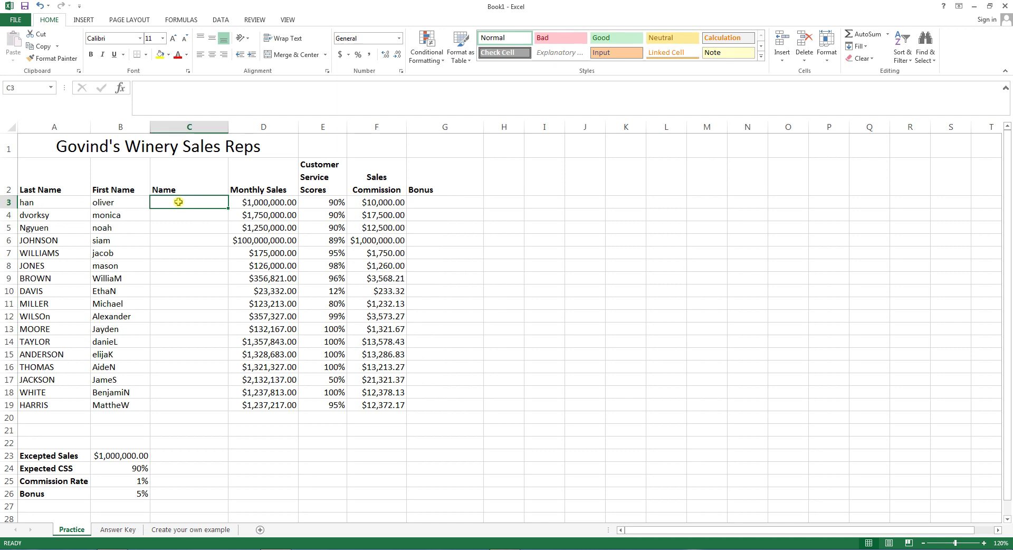
left_click(121, 87)
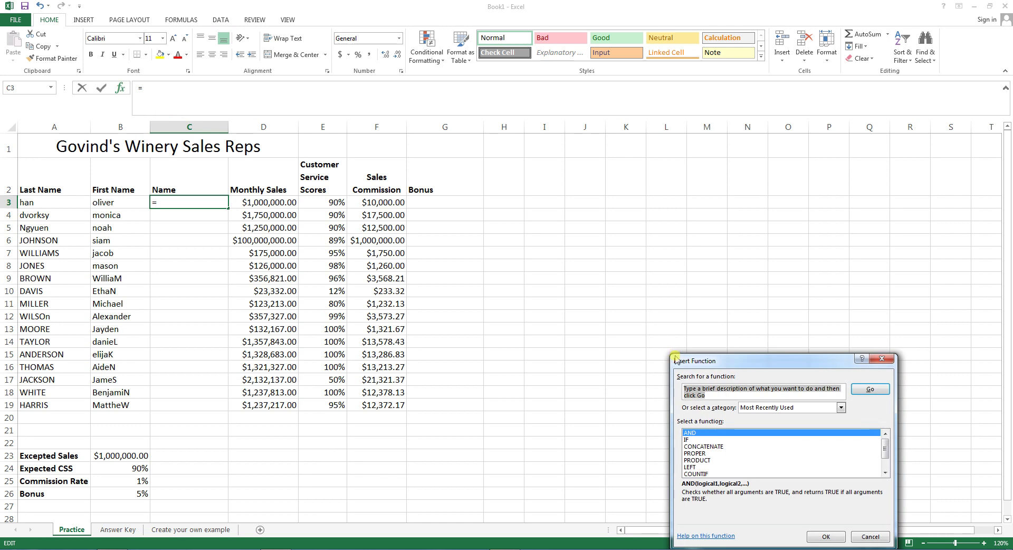
left_click(699, 453)
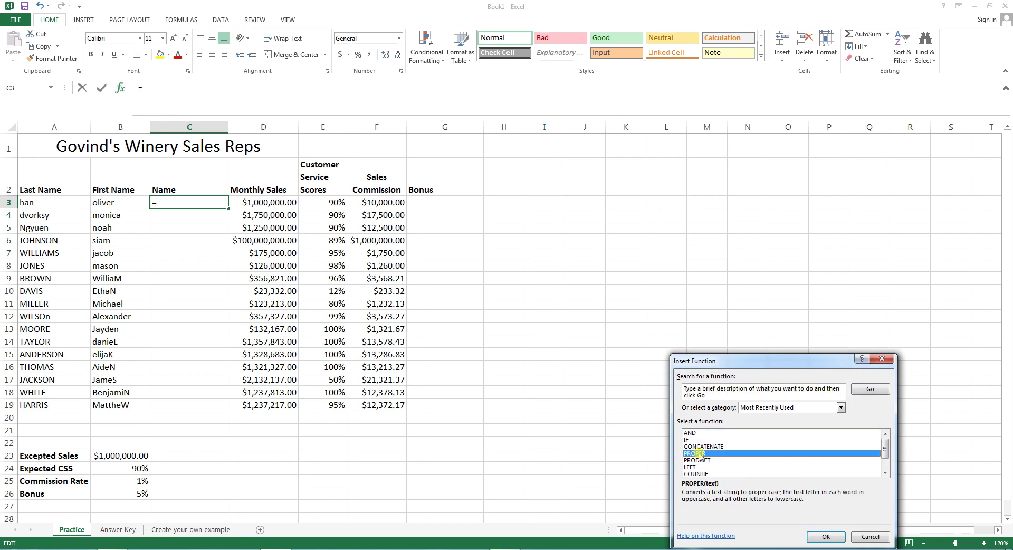
left_click(824, 536)
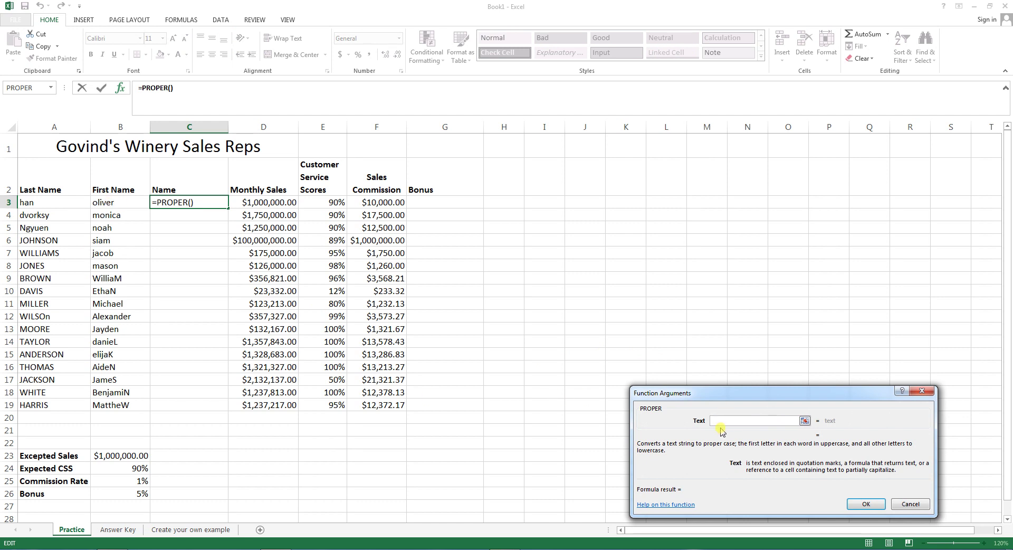
left_click(51, 88)
left_click(29, 135)
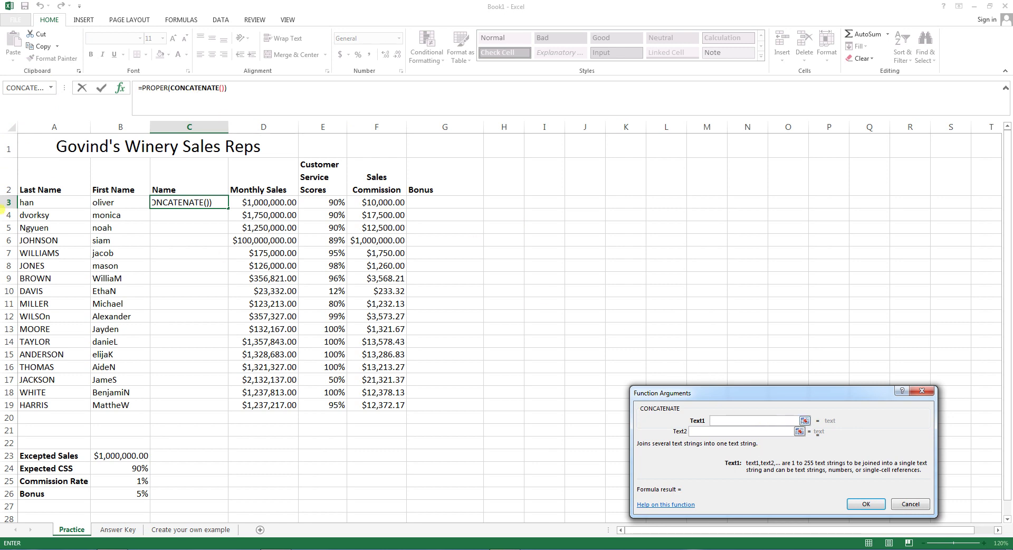
Step: Join A3, a comma, a space and B3 in the nested CONCATENATE, and fill the completed formula down to C19
left_click(28, 203)
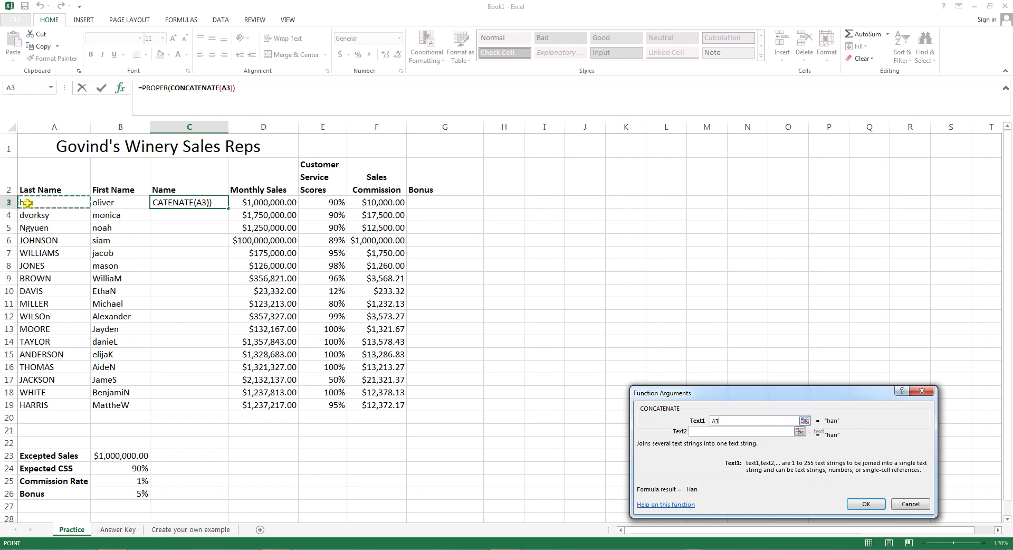
left_click(705, 433)
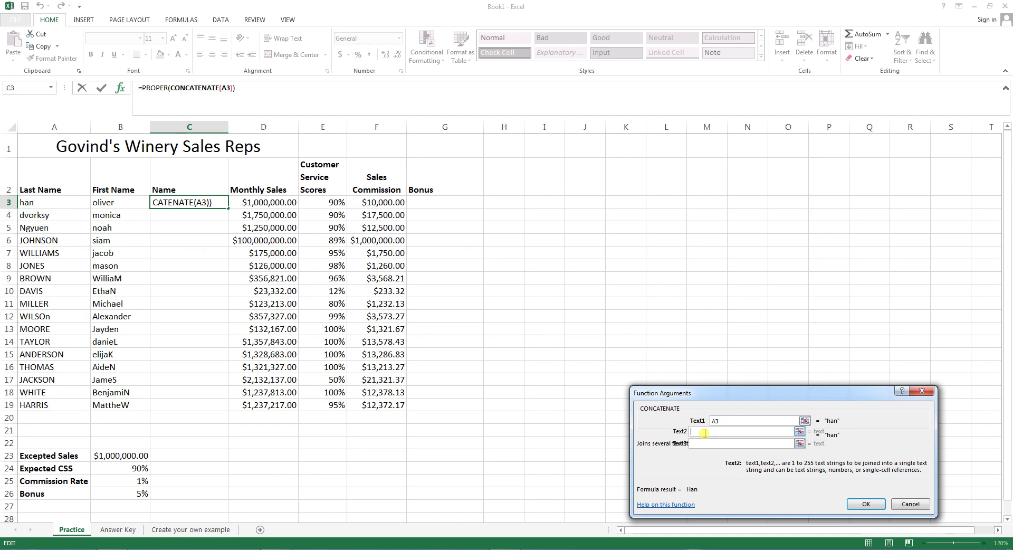
type("\",\"")
left_click(719, 444)
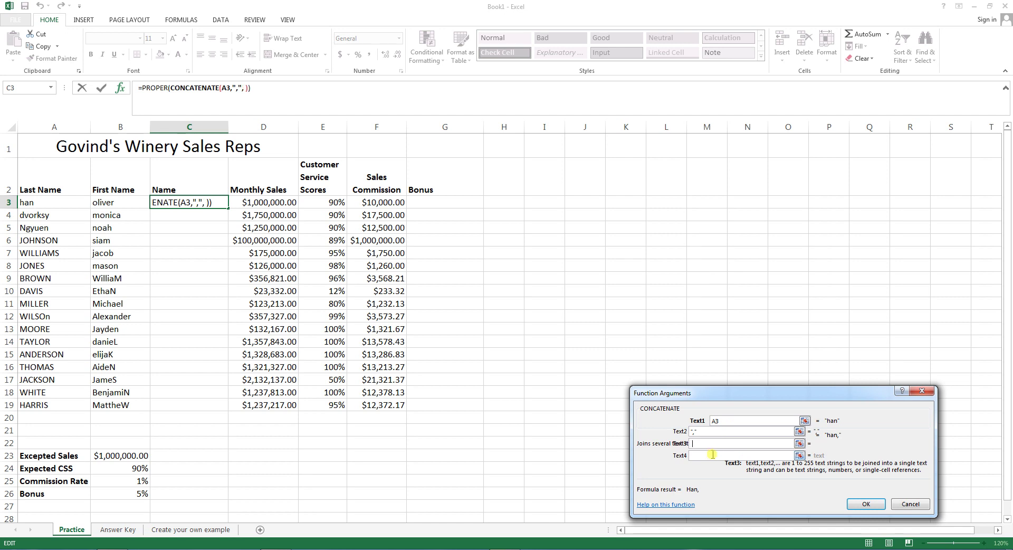
left_click(712, 456)
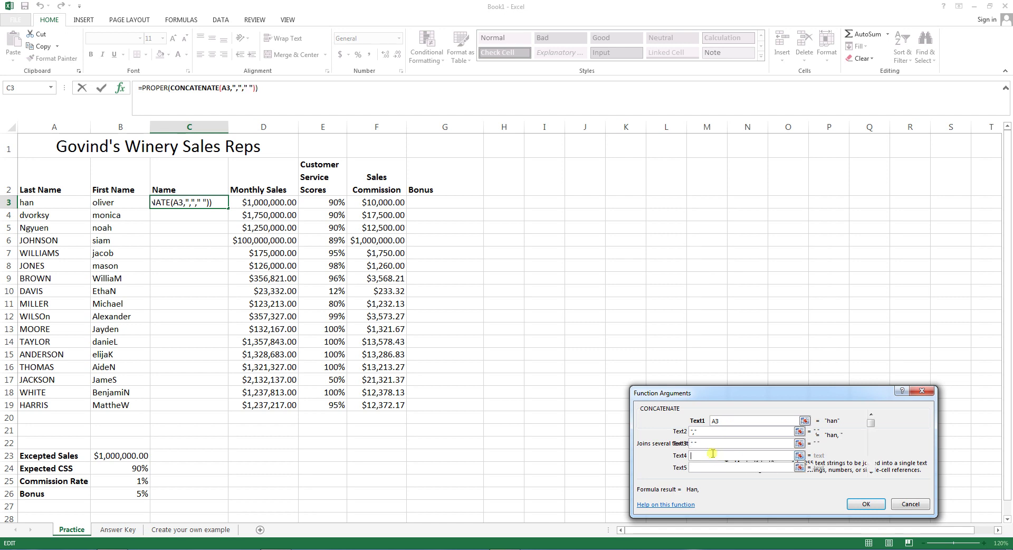
left_click(105, 202)
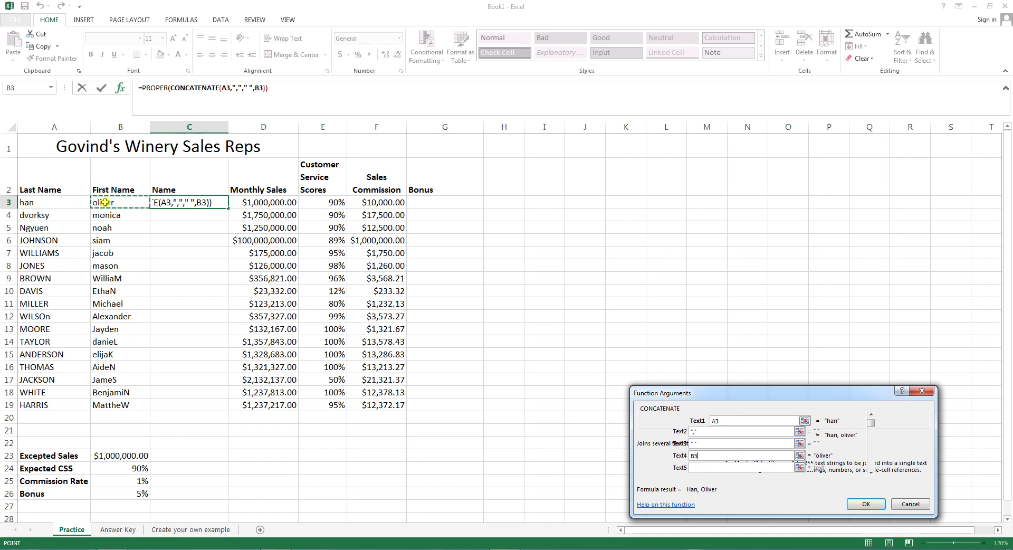
left_click(858, 504)
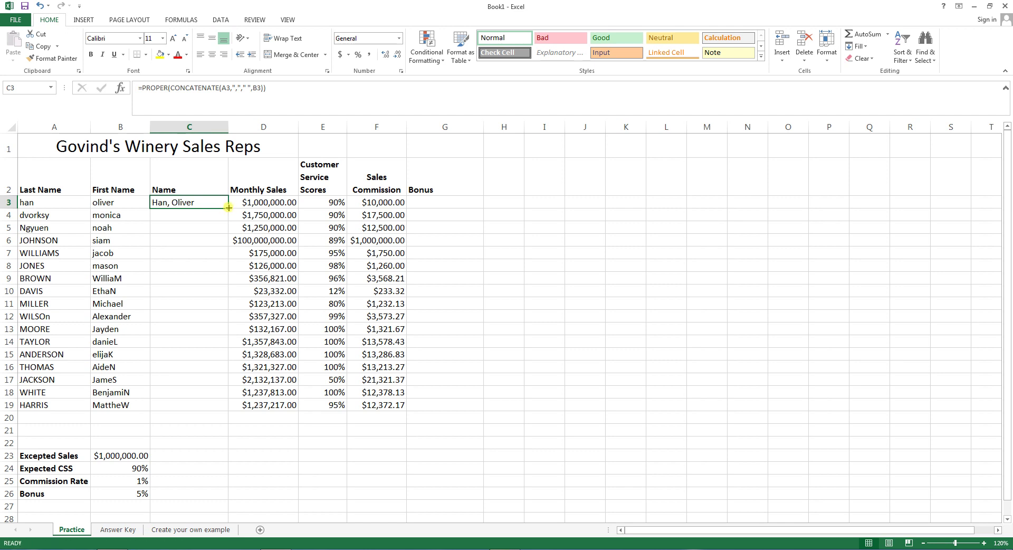
double_click(229, 207)
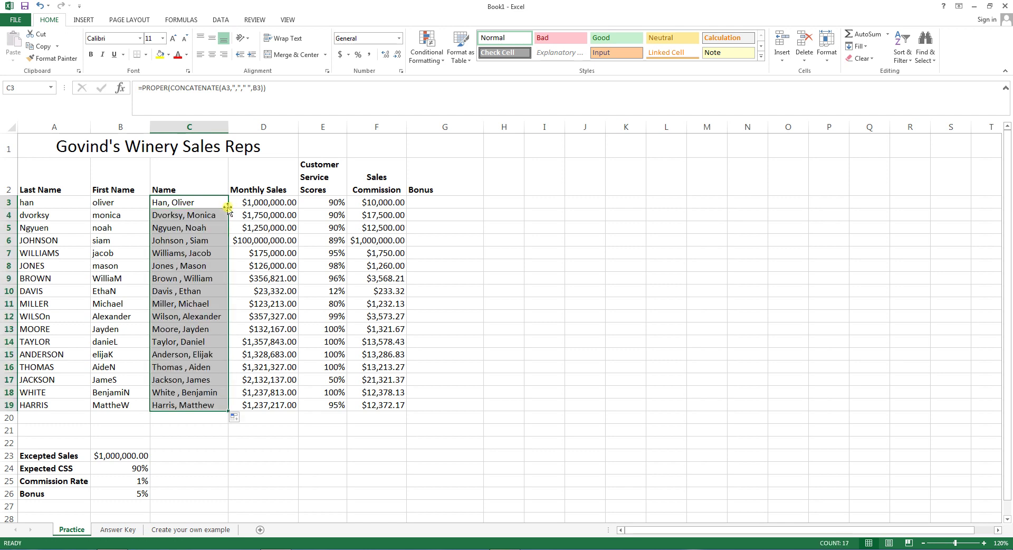
Step: Start an IF function in the first Bonus cell, G3, and nest an AND function as its logical test
left_click(448, 203)
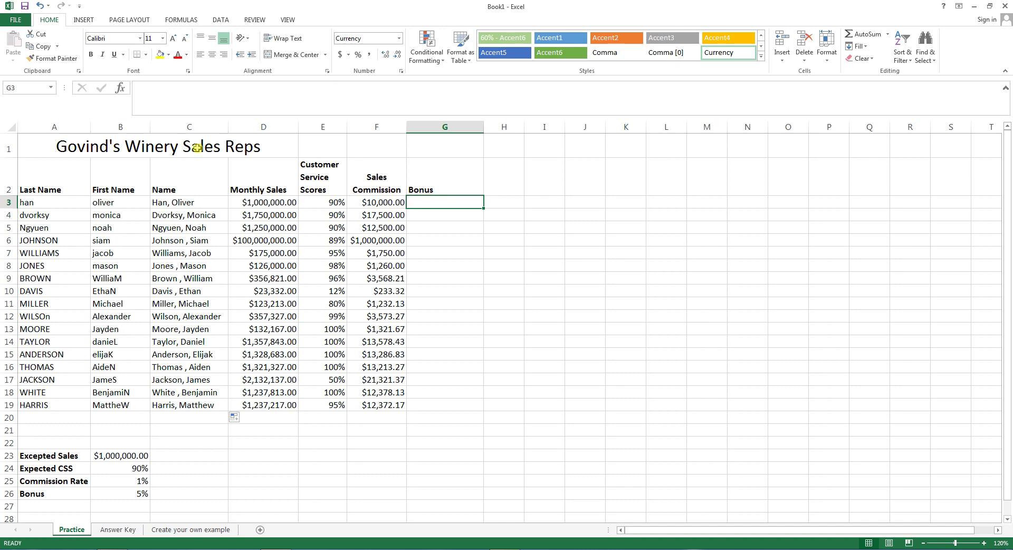
left_click(121, 90)
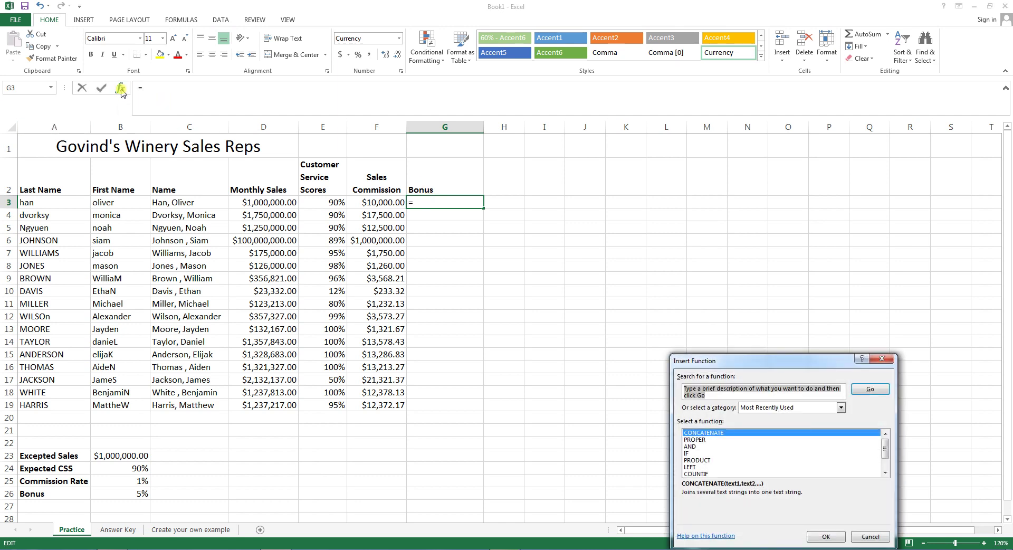
left_click(686, 453)
left_click(826, 536)
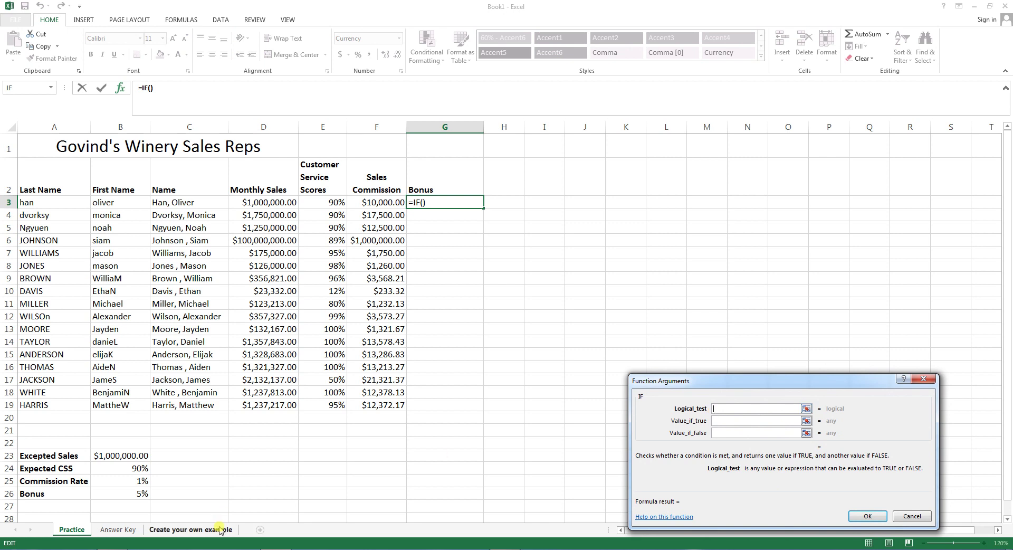
left_click(50, 87)
left_click(31, 134)
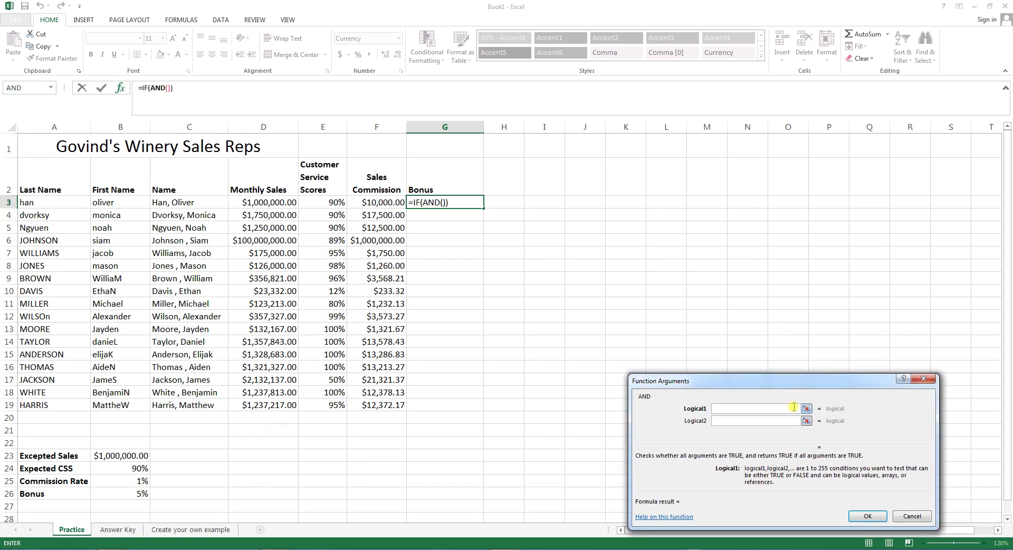
Step: Set the first AND condition to D3>=$B$23, with an absolute reference to the expected sales cell
left_click(275, 203)
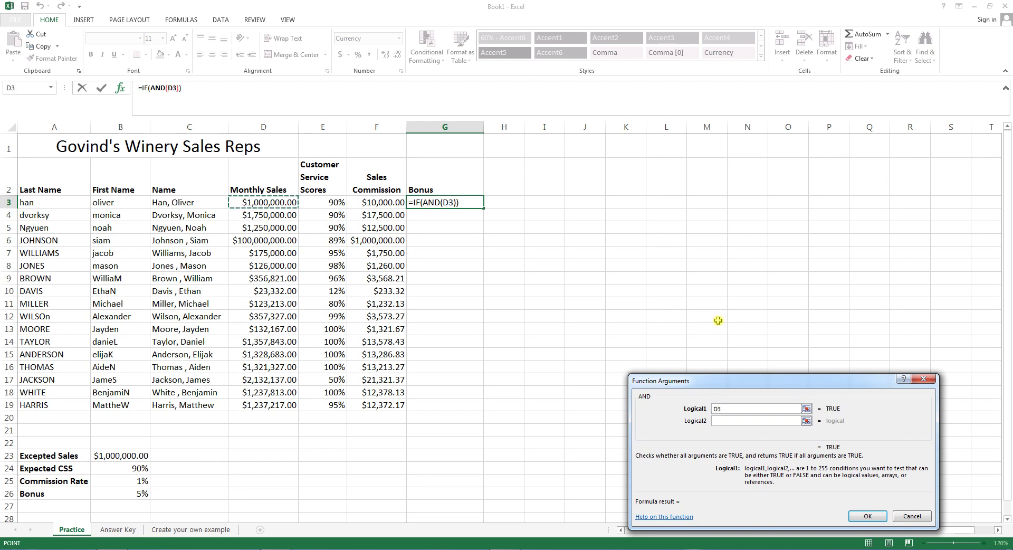
type(">")
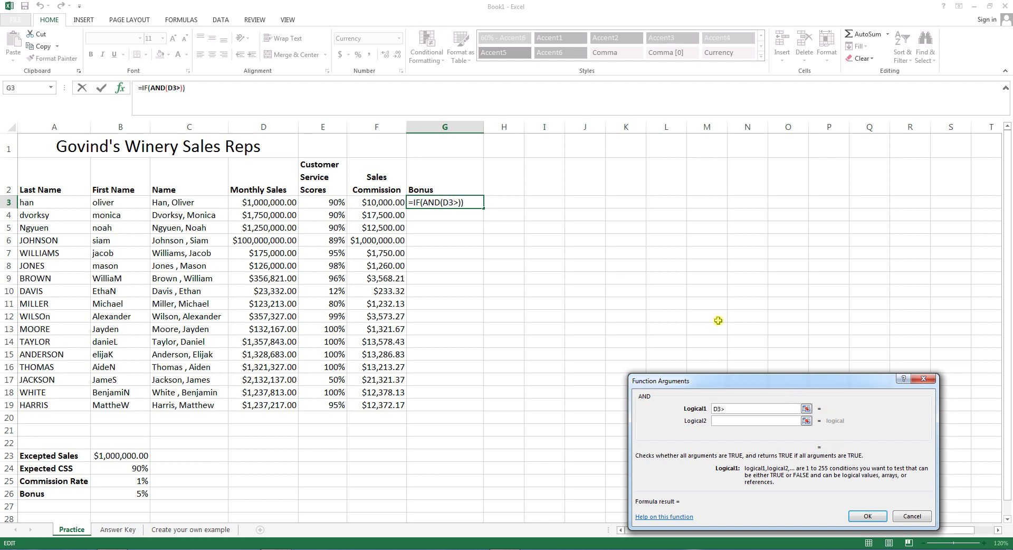
type("=")
left_click(107, 456)
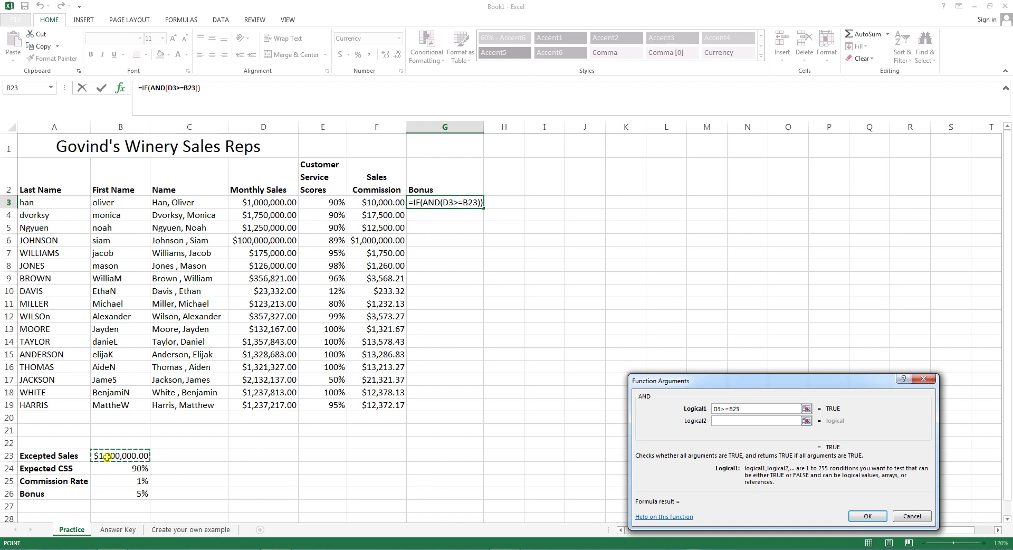
key("F4")
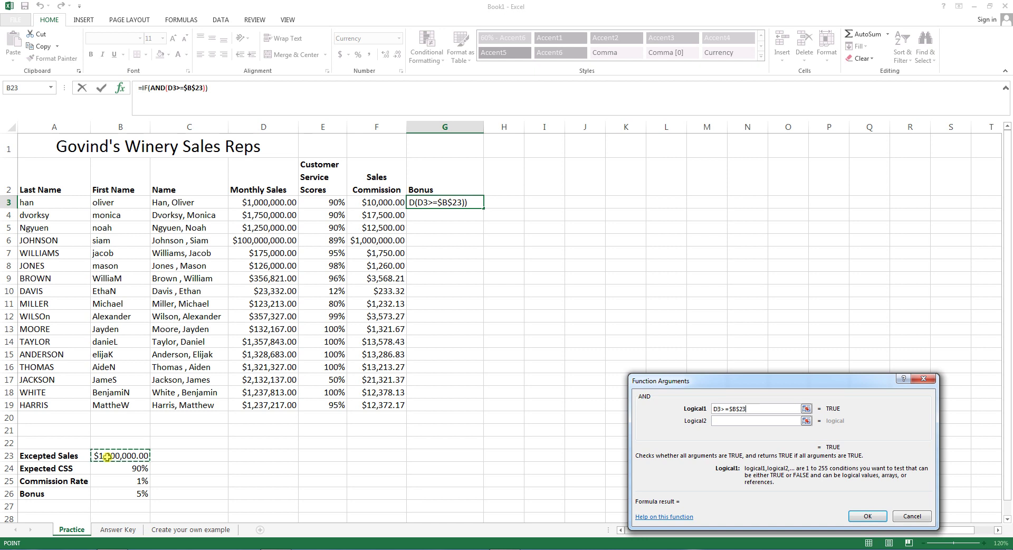
Step: Set the second AND condition to E3>=$B$24, with an absolute reference to the expected CSS cell
left_click(734, 421)
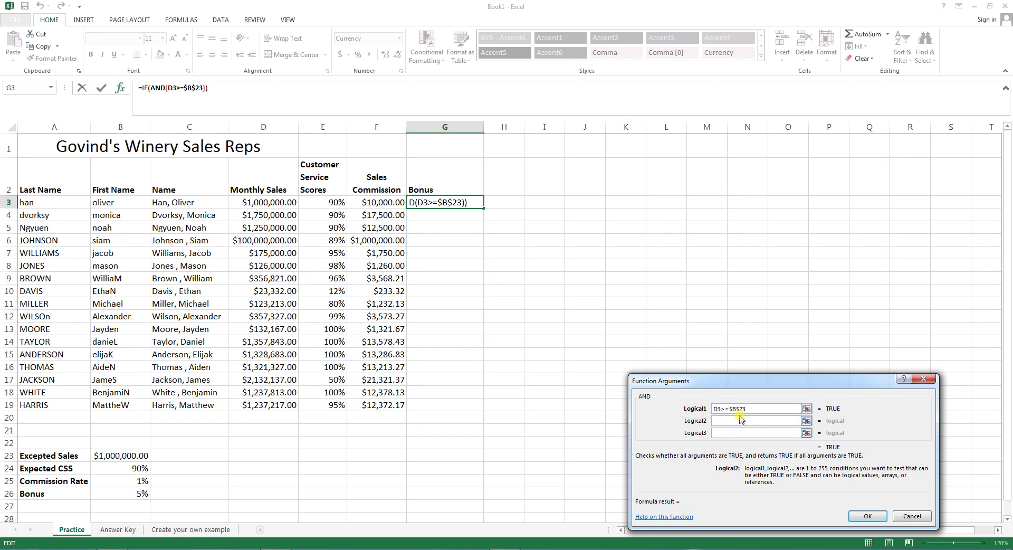
left_click(325, 202)
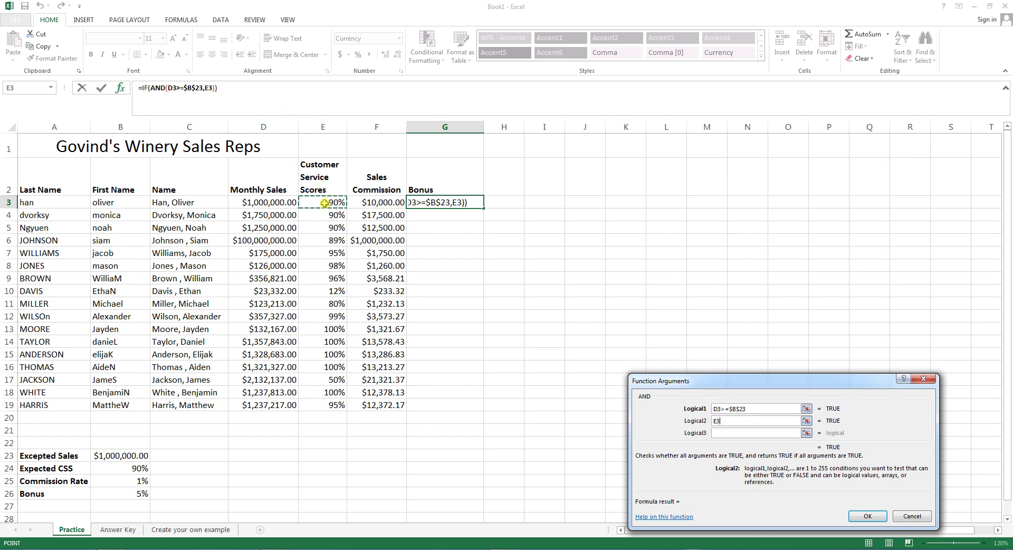
type(">=")
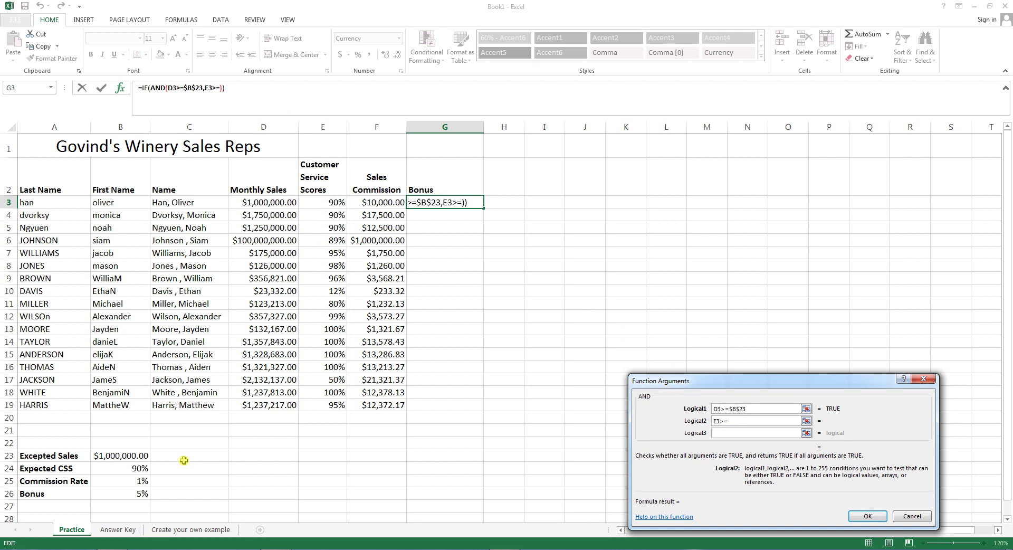
left_click(139, 468)
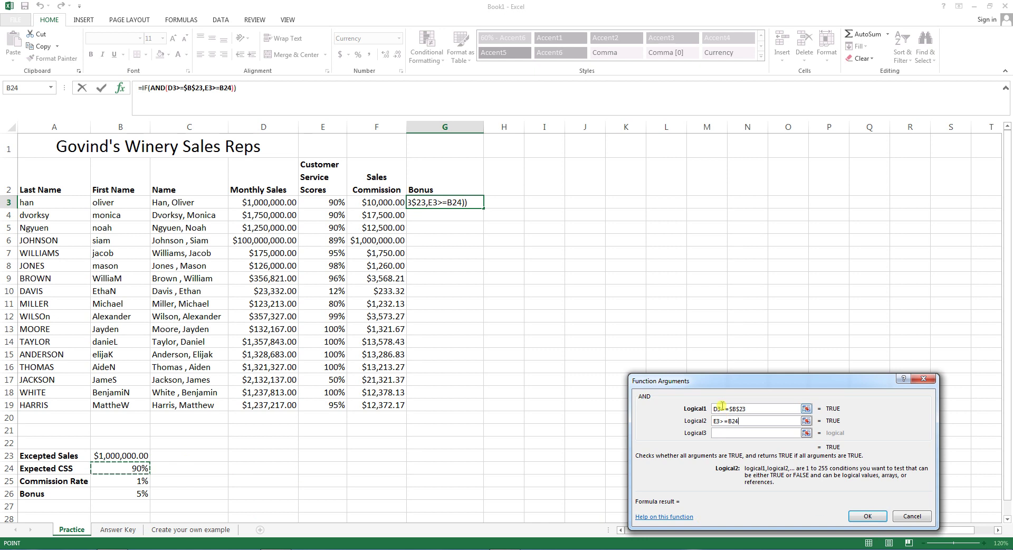
key("F4")
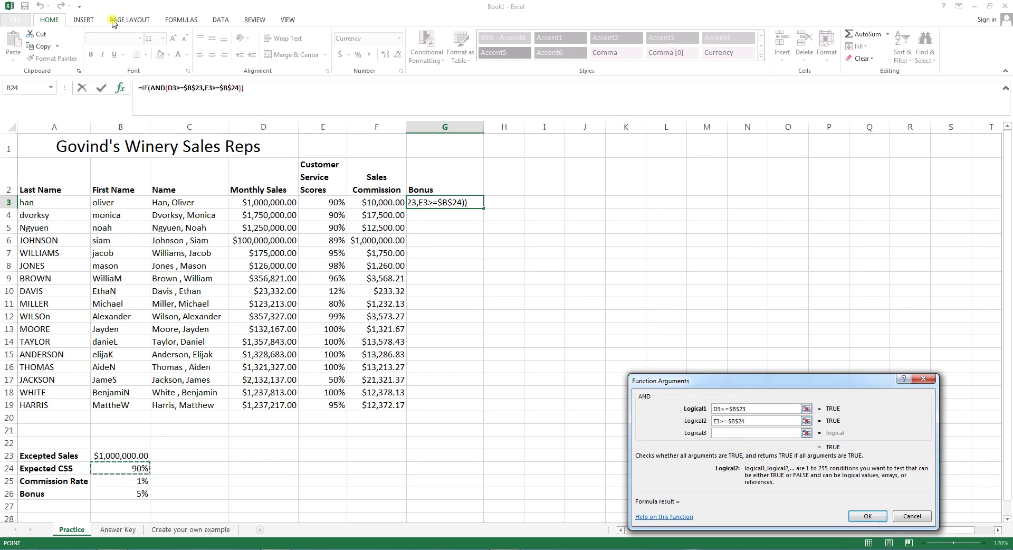
Step: Return to the outer IF function's arguments and set its value if true to D3*$B$26
left_click(142, 88)
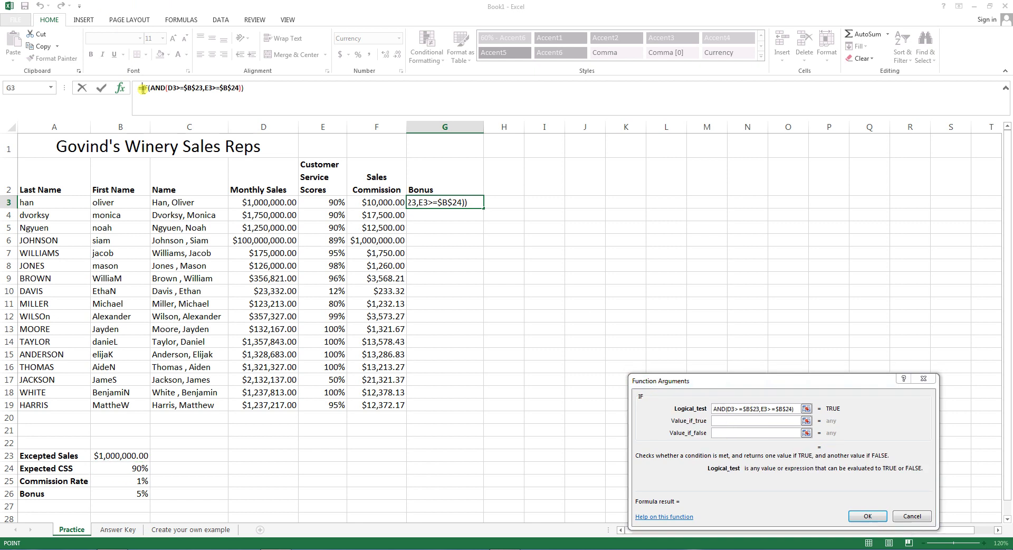
left_click(769, 422)
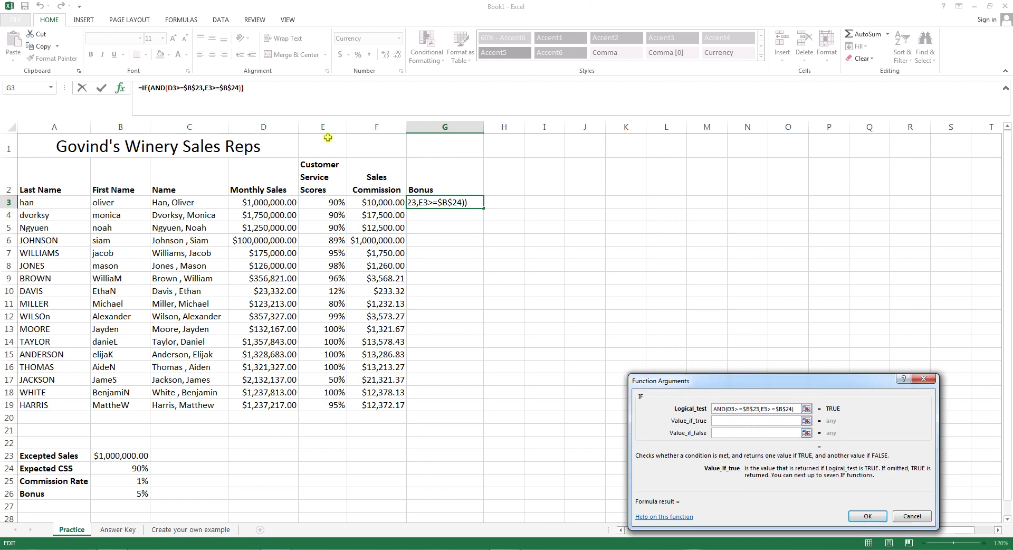
left_click(254, 200)
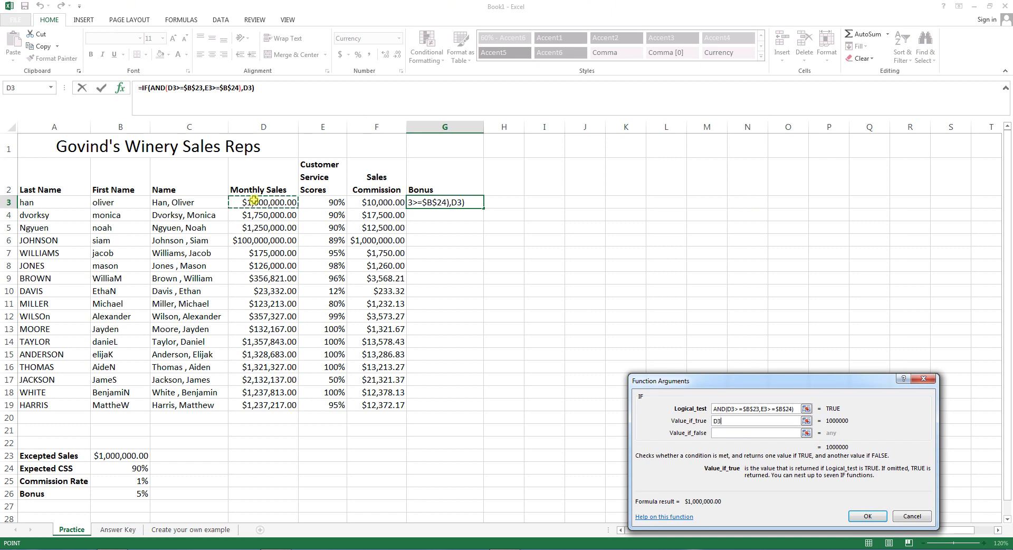
left_click(131, 497)
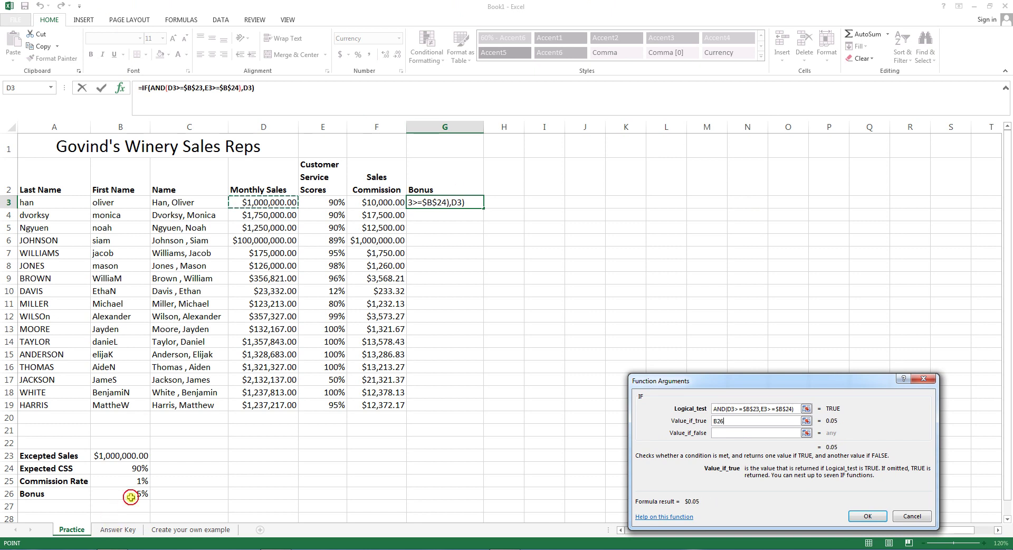
left_click(248, 202)
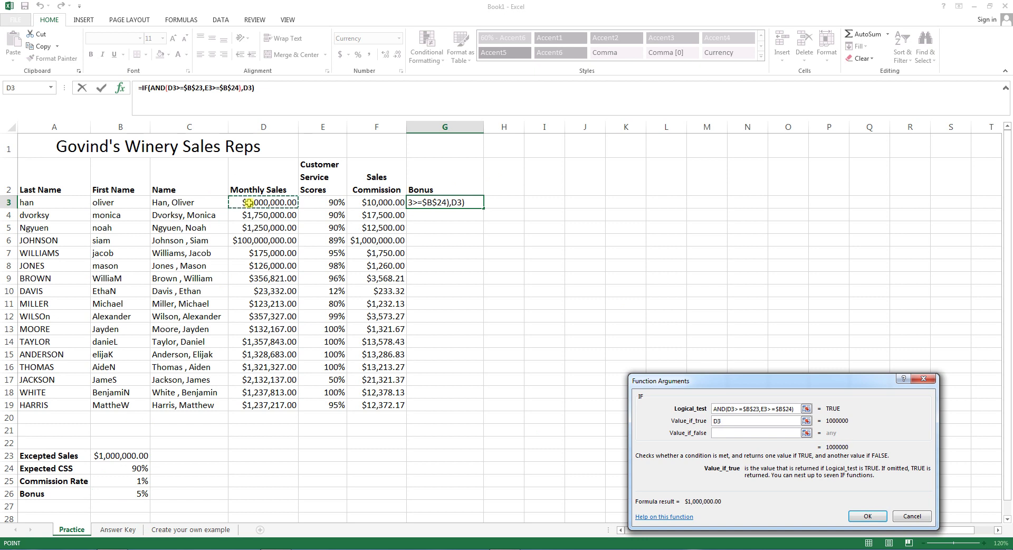
type("*")
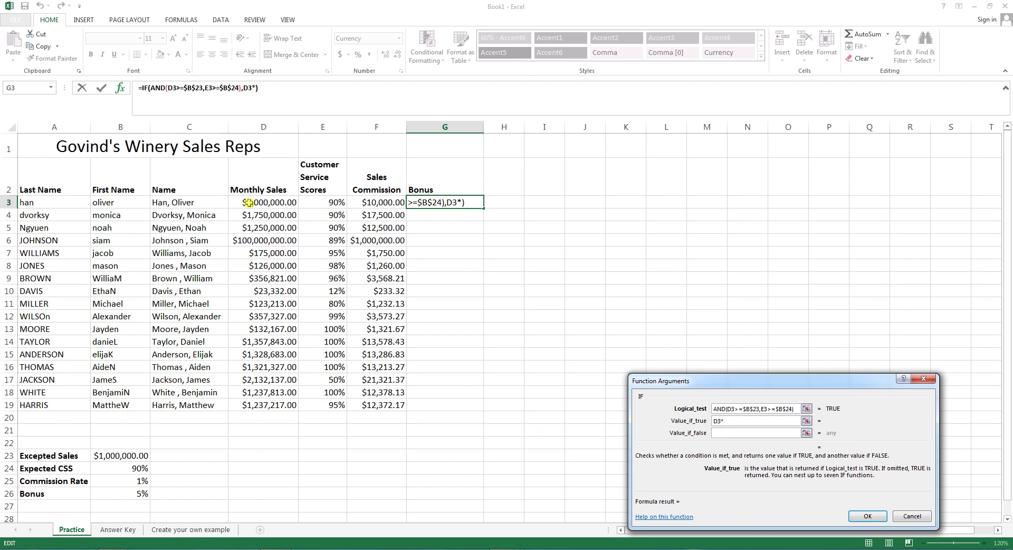
left_click(143, 493)
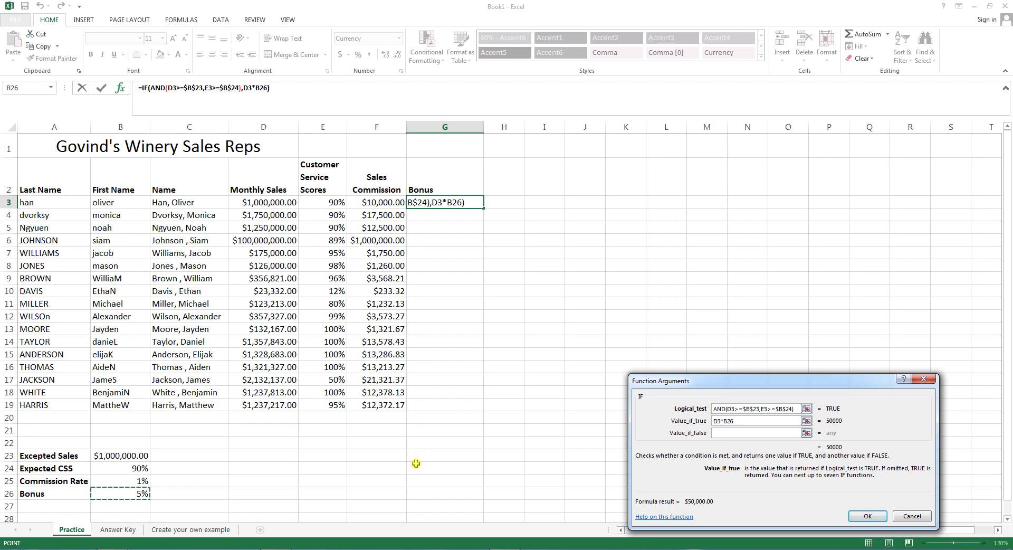
key("F4")
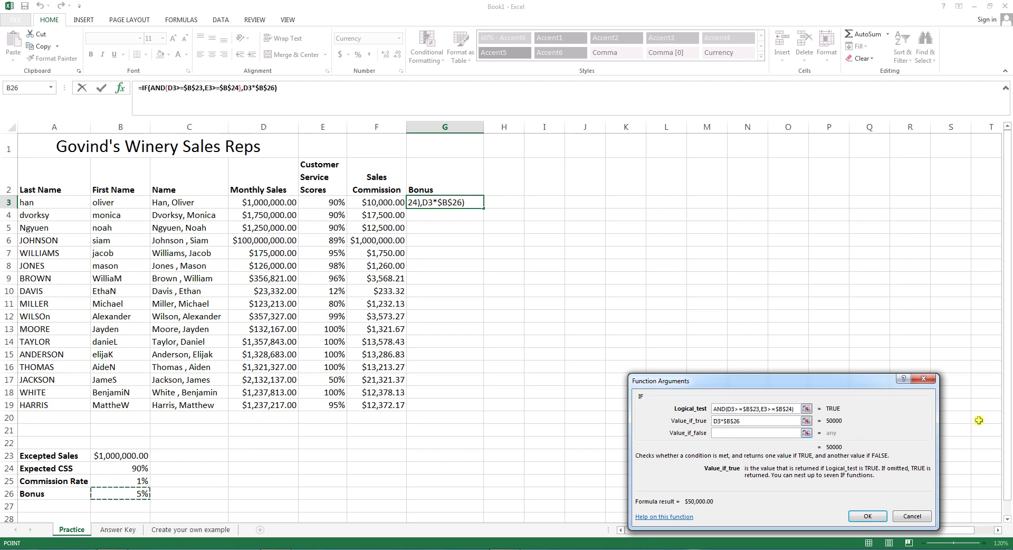
Step: Set the IF function's value if false to 0 and complete the bonus formula in G3
left_click(773, 433)
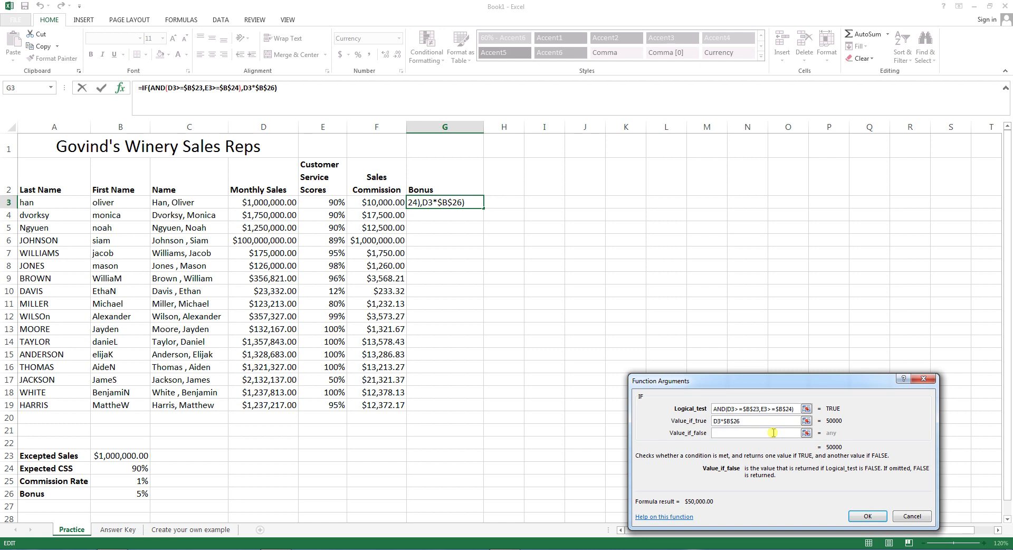
type("0")
left_click(867, 516)
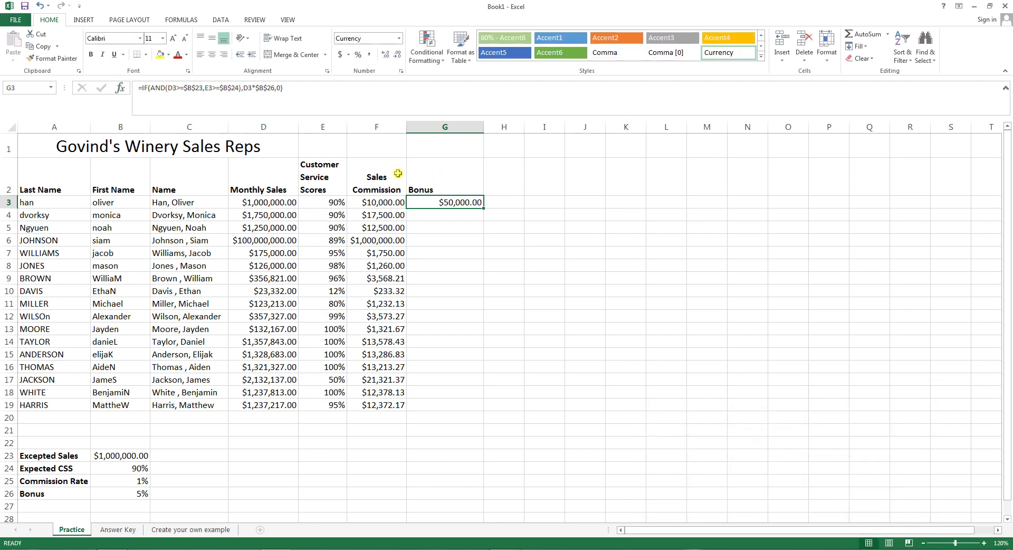
Step: Fill the bonus formula from G3 down to G19 and check the copied formula in G6
double_click(484, 208)
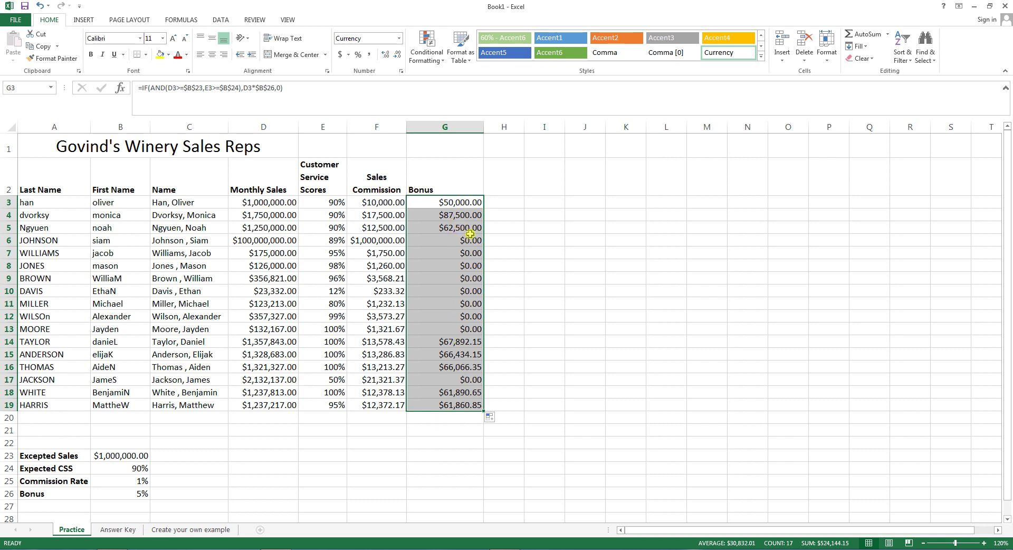
left_click(456, 242)
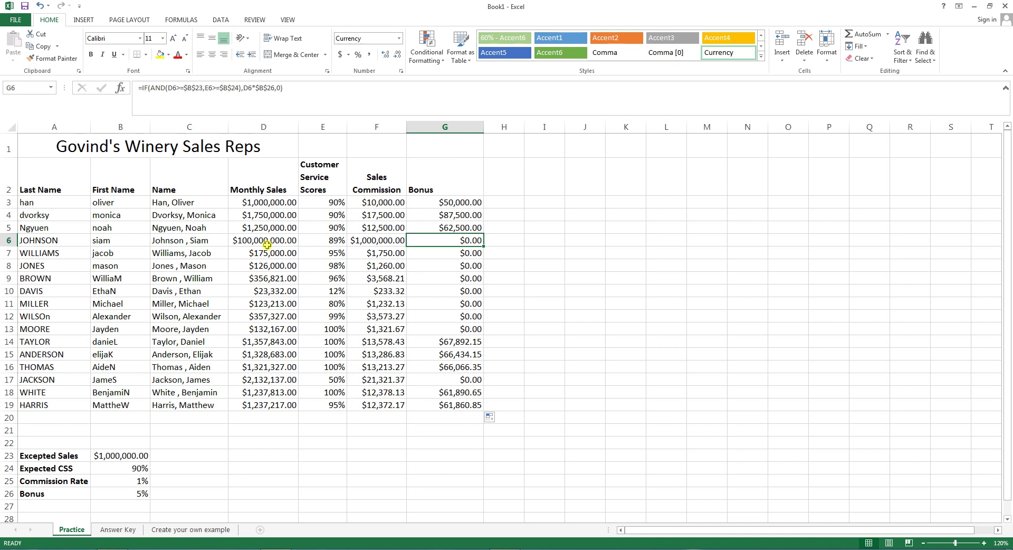
Step: Set the customer service score in E6 to 90% to test the bonus formula in that row
left_click(319, 242)
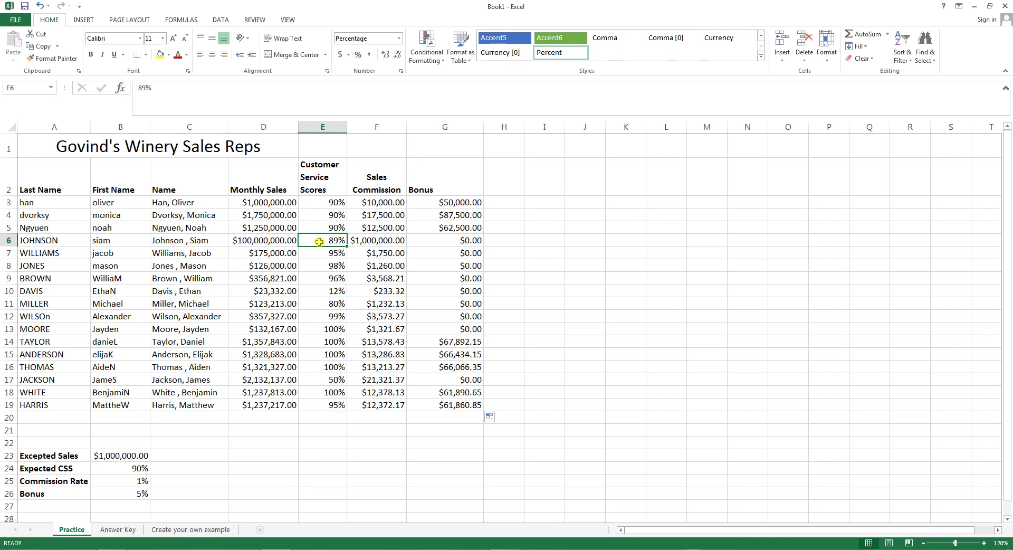
type("90")
key("Return")
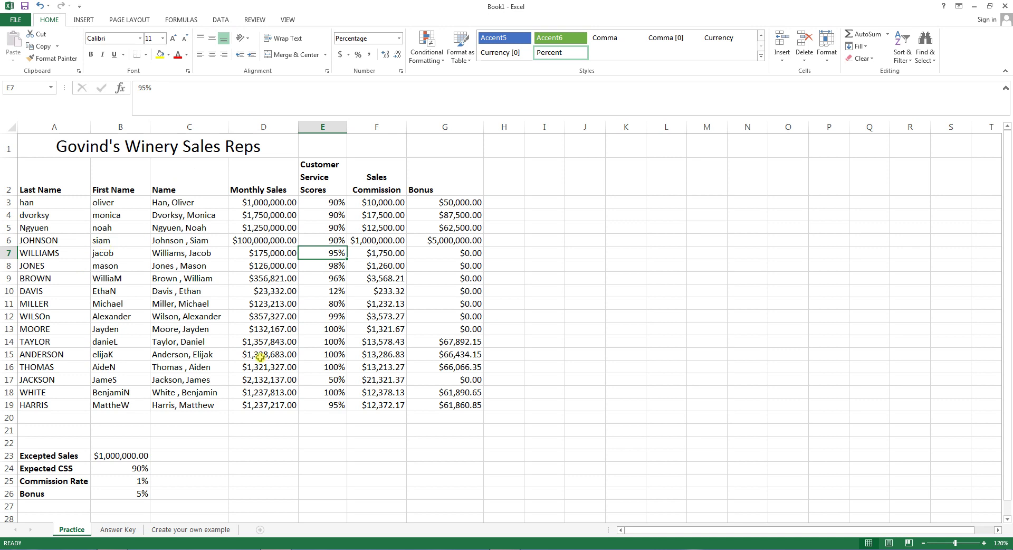
Step: Set the customer service score in E14 to 89% to test the bonus formula below the expected score
left_click(335, 342)
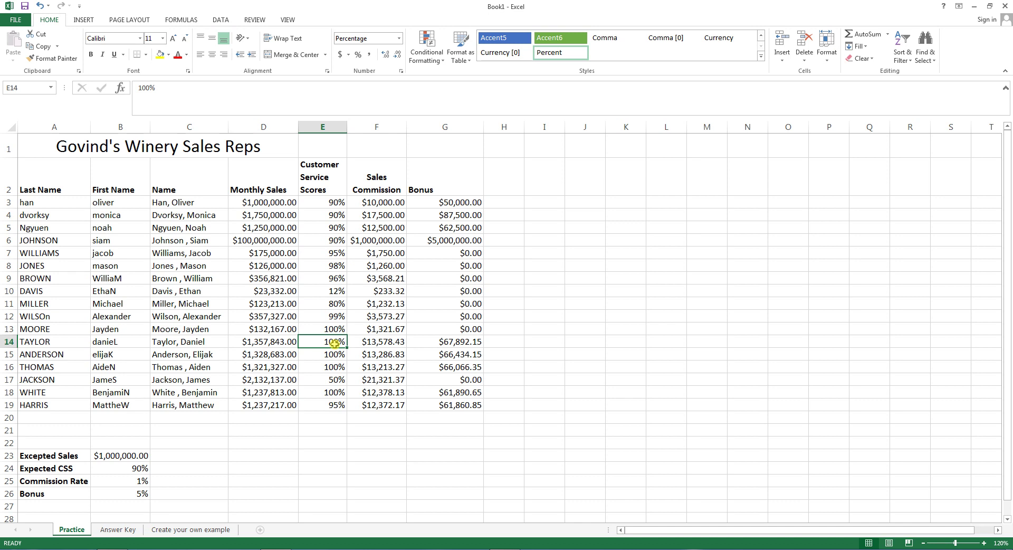
type("89")
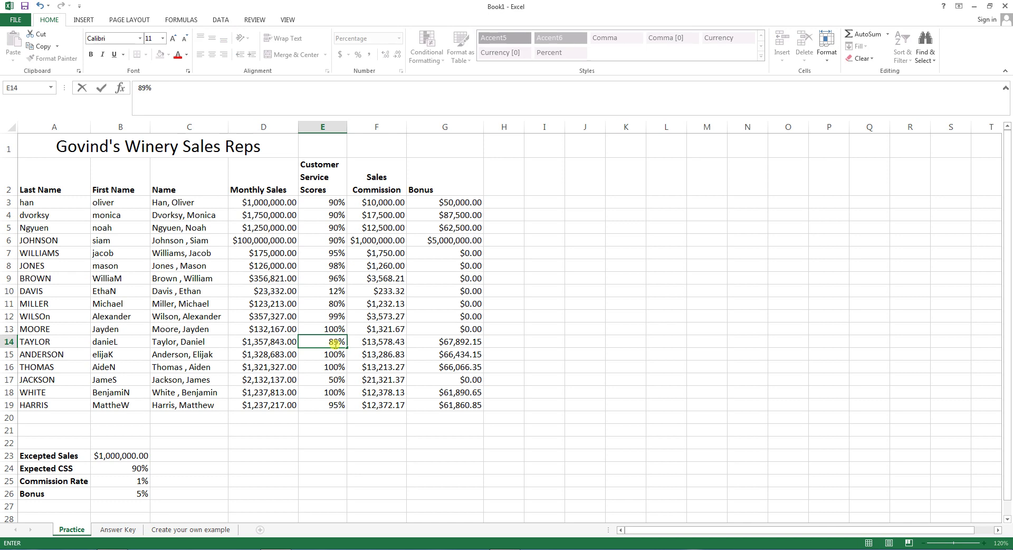
key("Return")
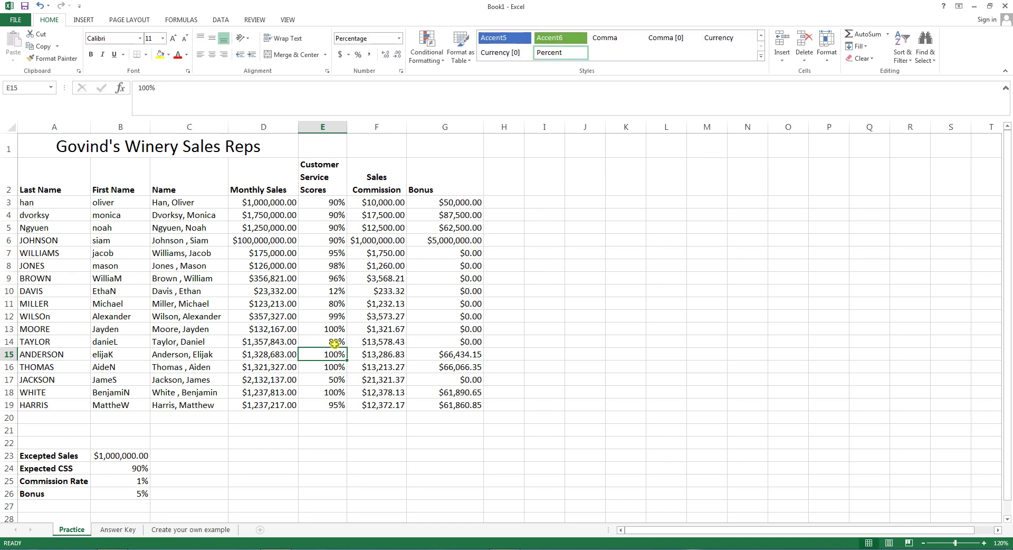